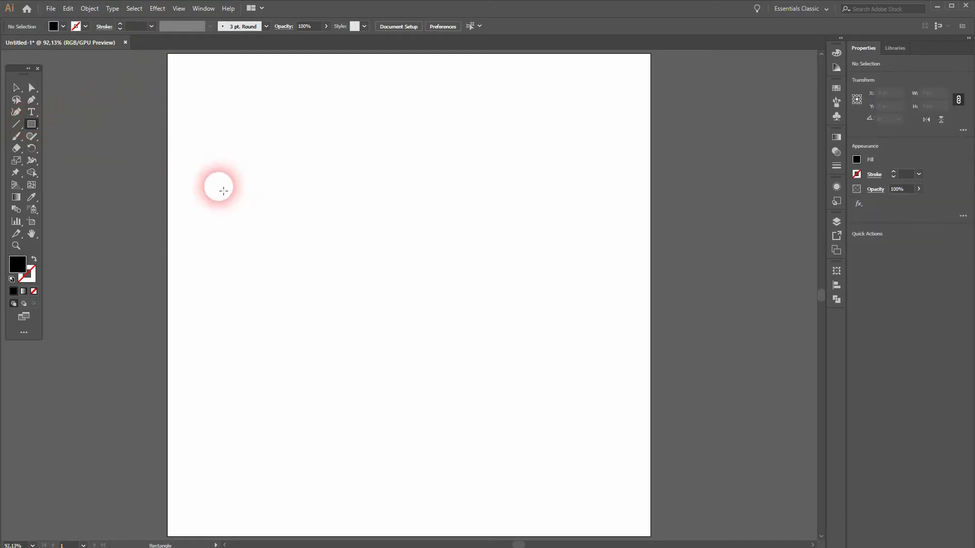
# - Draw a vertical black rectangle about 101 × 312 px near the artboard's left edge
pyautogui.moveTo(205, 187); pyautogui.dragTo(269, 377)
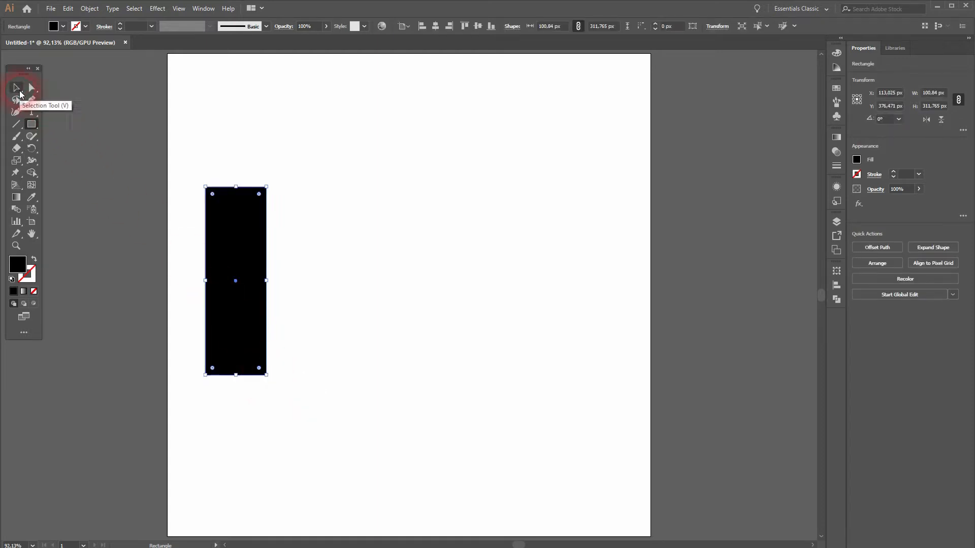
pyautogui.click(17, 88)
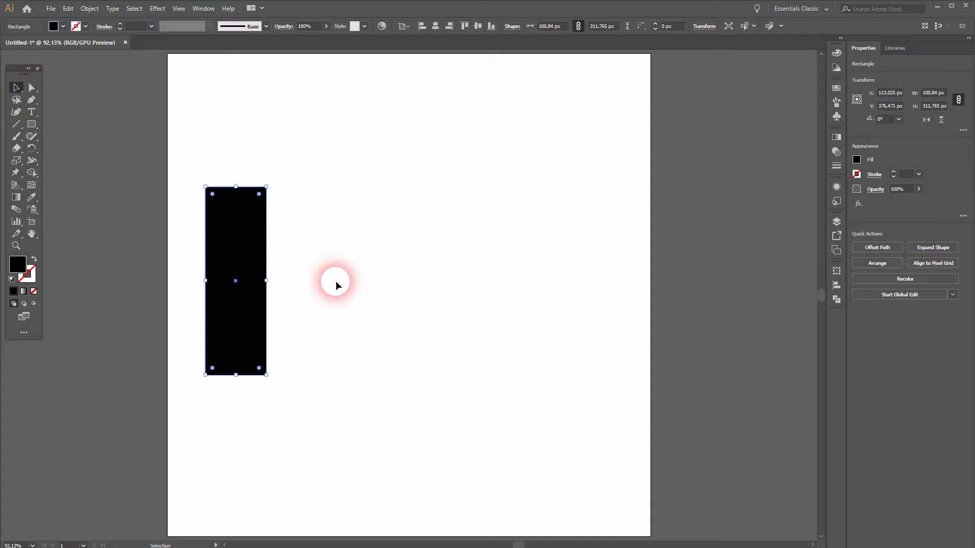
pyautogui.click(336, 281)
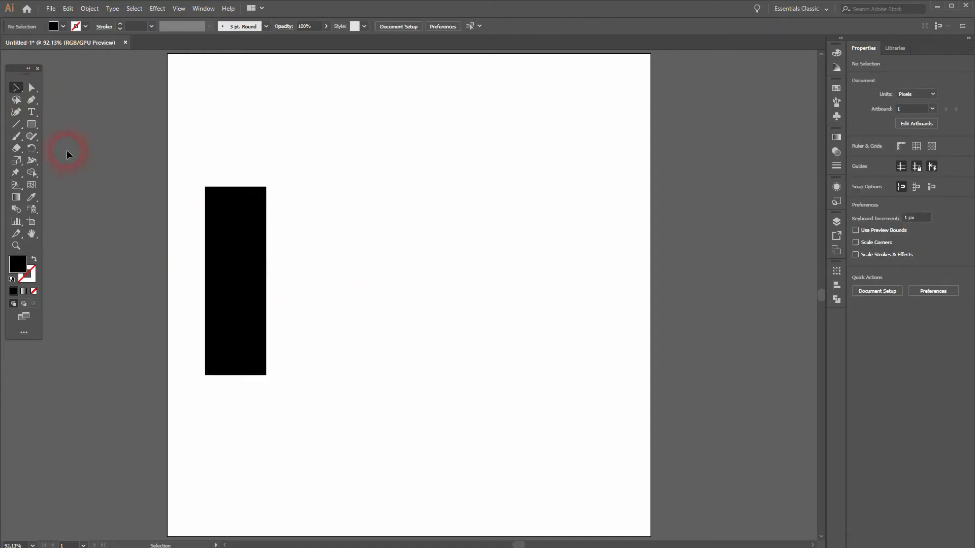
# - Draw a black circle about 312 px in diameter beside the rectangle, vertically centred on it
pyautogui.click(32, 125)
pyautogui.click(94, 150)
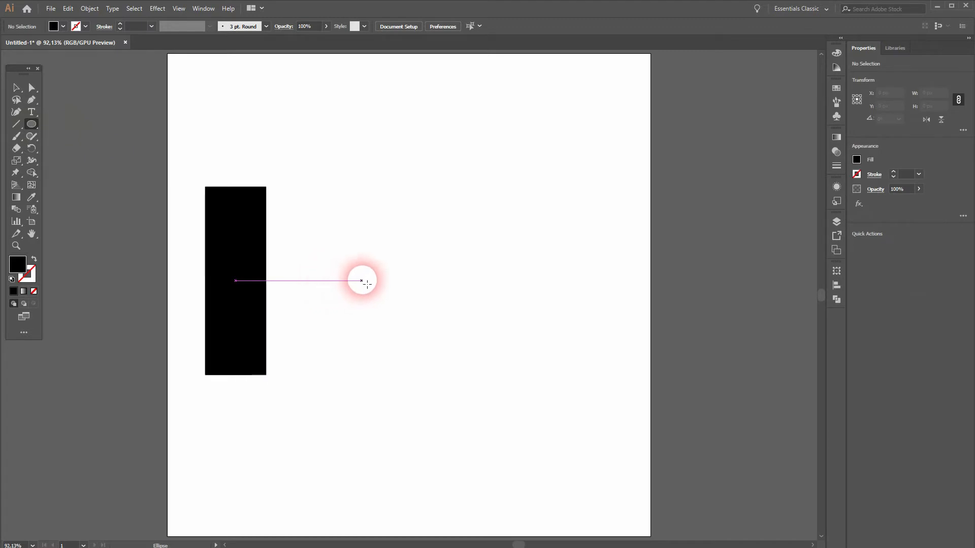
pyautogui.moveTo(369, 281); pyautogui.dragTo(435, 375)
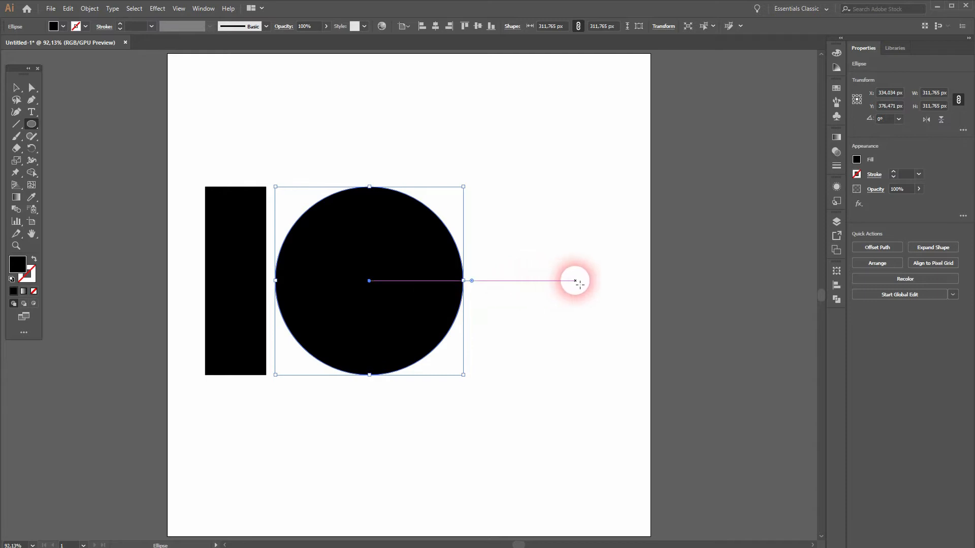
# - Draw a half-size black circle about 156 px in diameter and place it just beside the large circle
pyautogui.moveTo(578, 282); pyautogui.dragTo(627, 192)
pyautogui.click(18, 87)
pyautogui.click(602, 233)
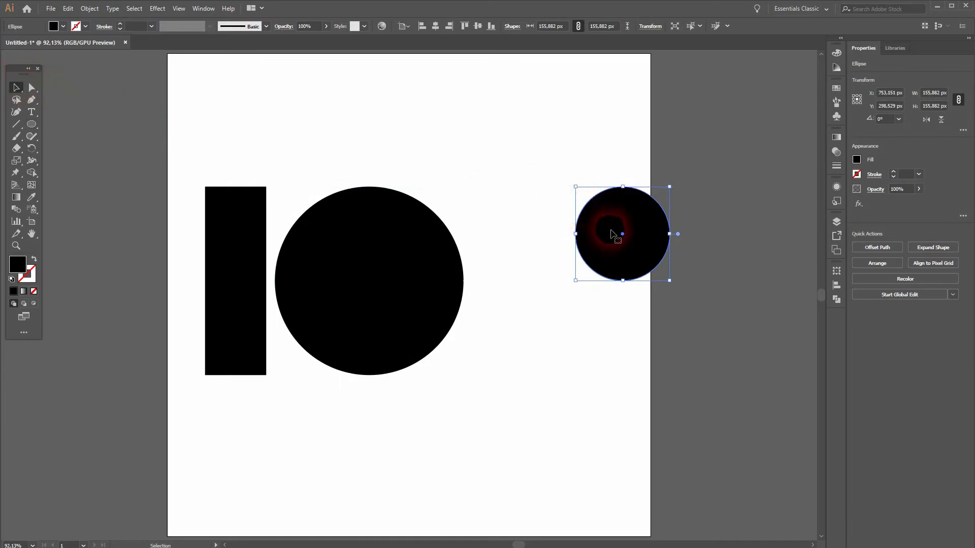
pyautogui.moveTo(608, 227); pyautogui.dragTo(499, 227)
# - Move the three base shapes to the artboard's upper-left corner and scale them down proportionally, making the rectangle about 67 × 207 px
pyautogui.moveTo(202, 430); pyautogui.dragTo(472, 109)
pyautogui.click(461, 332)
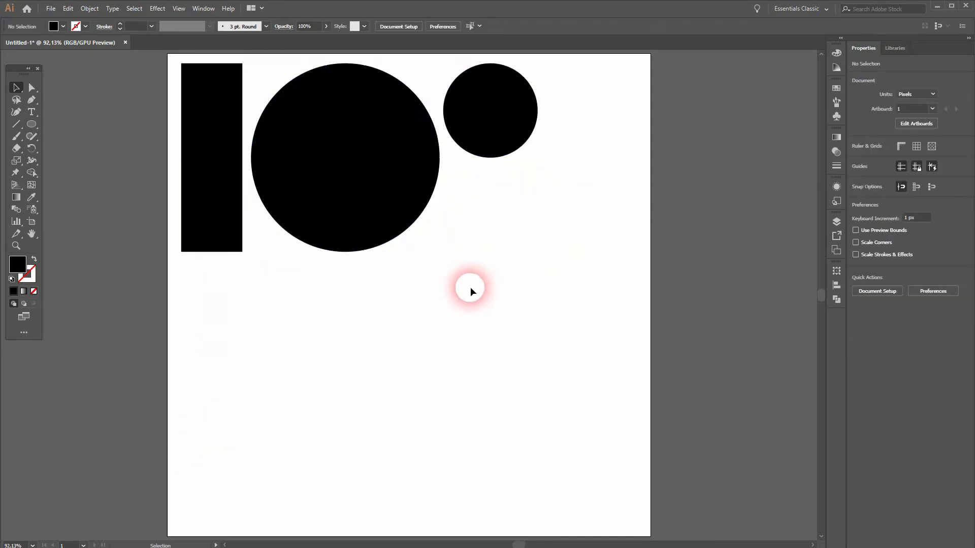
pyautogui.click(221, 229)
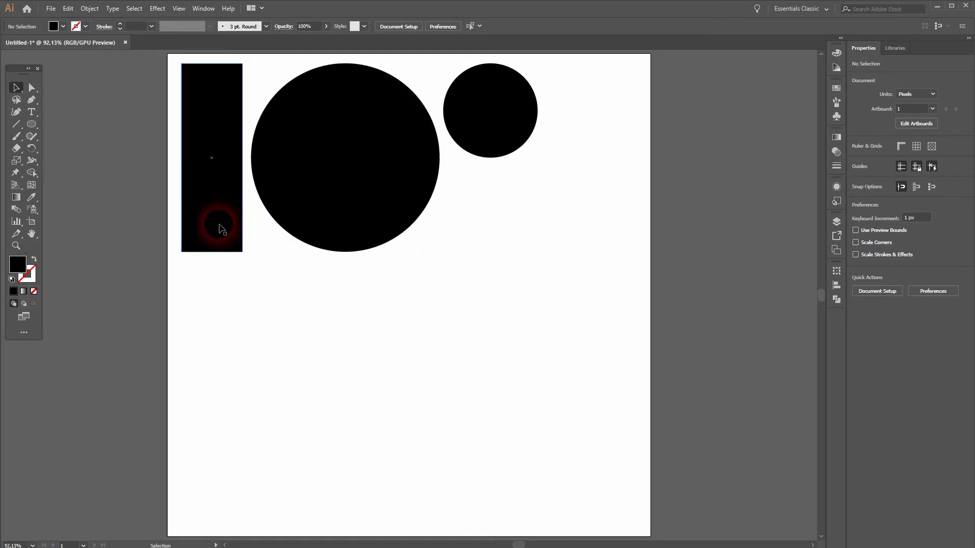
pyautogui.moveTo(158, 312); pyautogui.dragTo(545, 94)
pyautogui.moveTo(541, 252); pyautogui.dragTo(479, 221)
pyautogui.moveTo(357, 184); pyautogui.dragTo(292, 150)
pyautogui.click(382, 232)
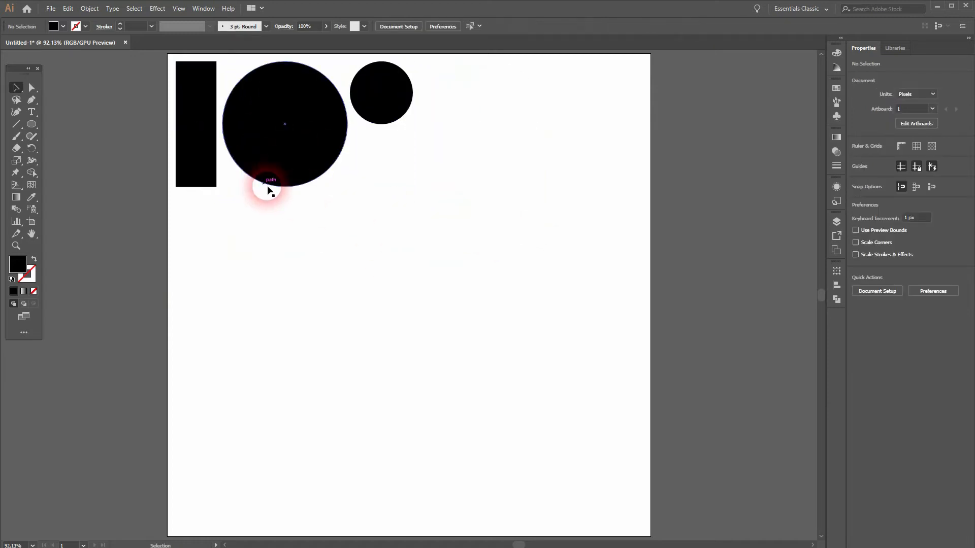
# - Copy the base rectangle below the originals and lower the copy's upper-right corner point to give it a slanted top
pyautogui.moveTo(201, 162); pyautogui.dragTo(208, 364)
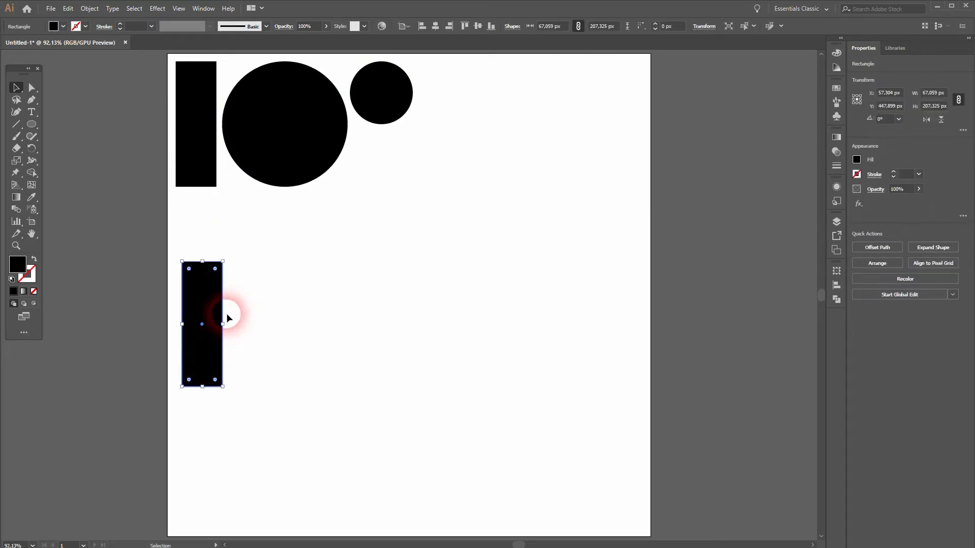
pyautogui.press('a')
pyautogui.moveTo(223, 265); pyautogui.dragTo(226, 295)
# - Duplicate the slanted bar, rotate the copy 180°, and butt it against the first bar to form the letter N
pyautogui.press('v')
pyautogui.moveTo(220, 339); pyautogui.dragTo(310, 349)
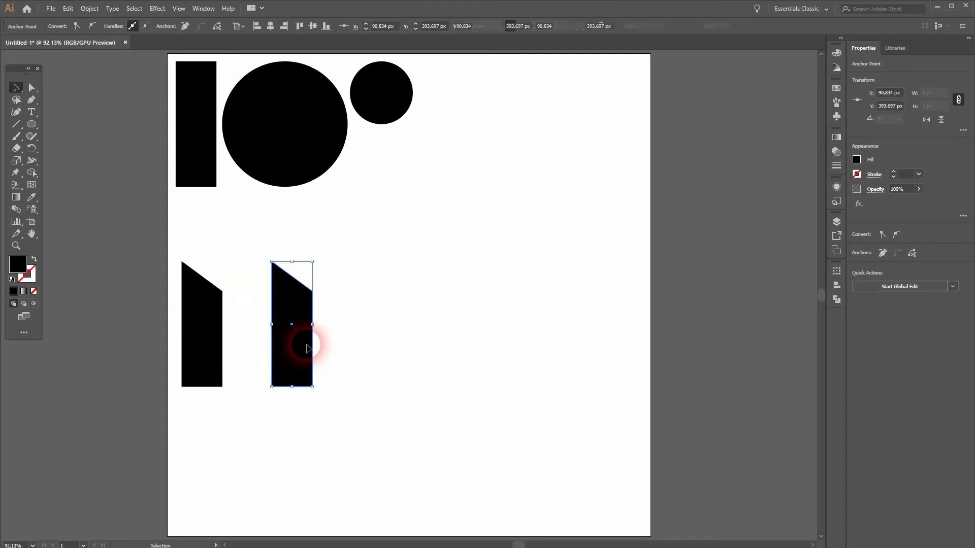
pyautogui.moveTo(315, 259); pyautogui.dragTo(283, 370)
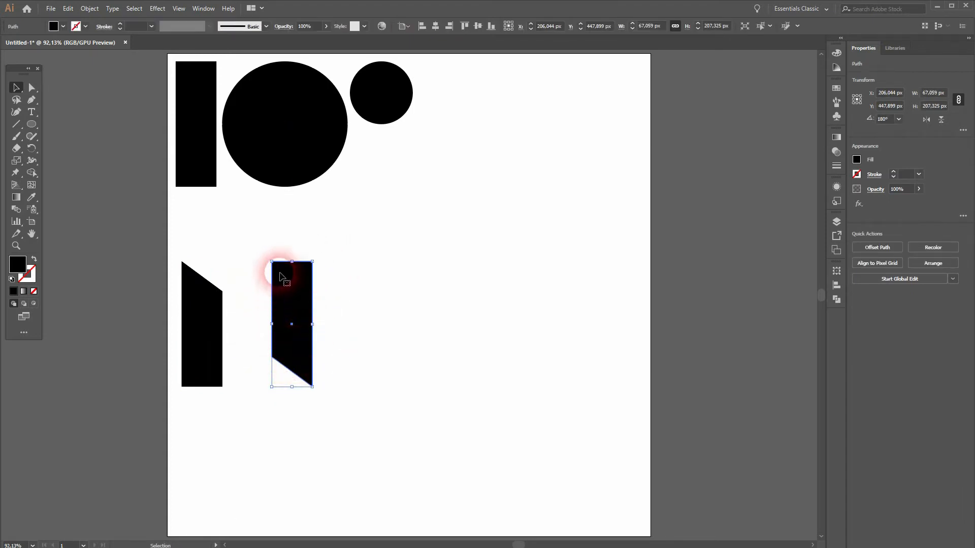
pyautogui.click(270, 289)
pyautogui.moveTo(286, 291); pyautogui.dragTo(238, 291)
pyautogui.click(370, 340)
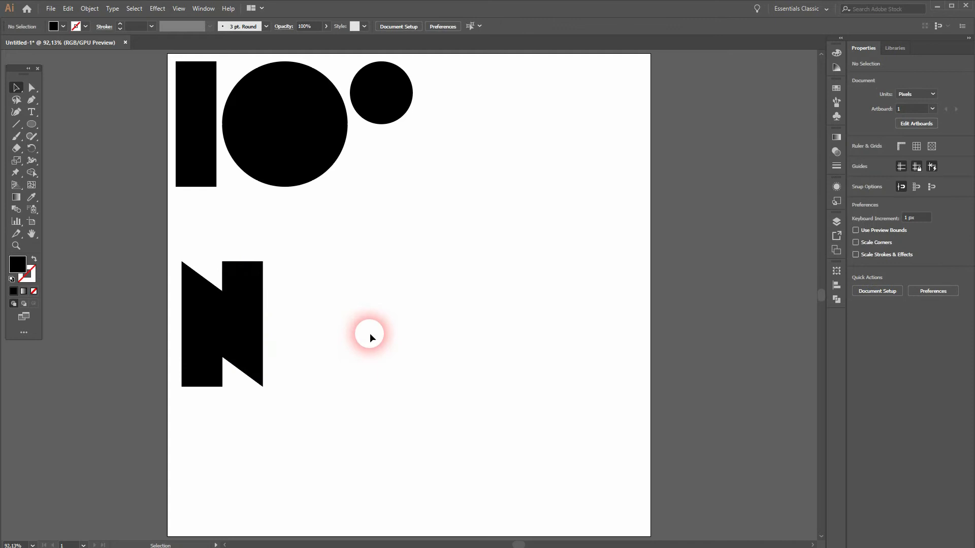
# - Place copies of the base rectangle, small circle and large circle after the N to build the letters I, P and O
pyautogui.moveTo(201, 161); pyautogui.dragTo(382, 347)
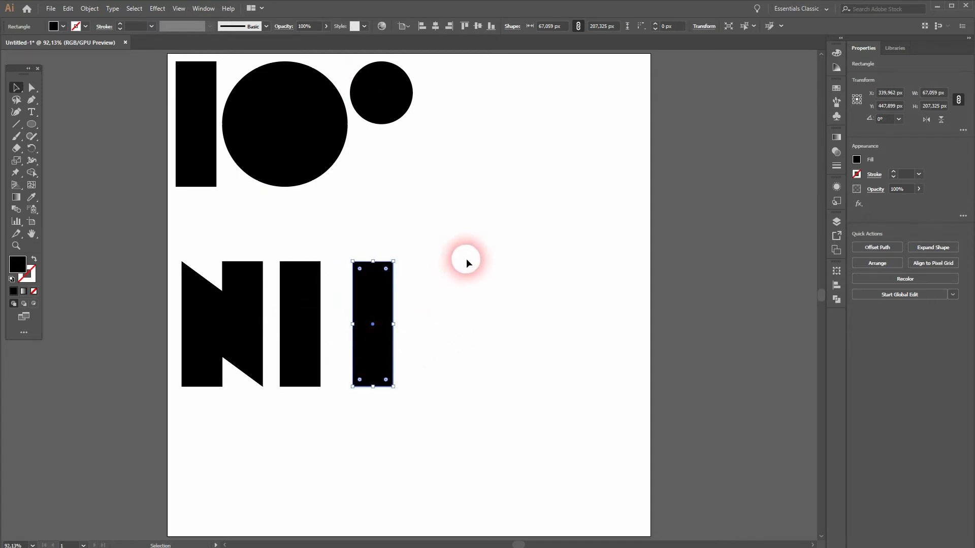
pyautogui.moveTo(390, 107); pyautogui.dragTo(435, 305)
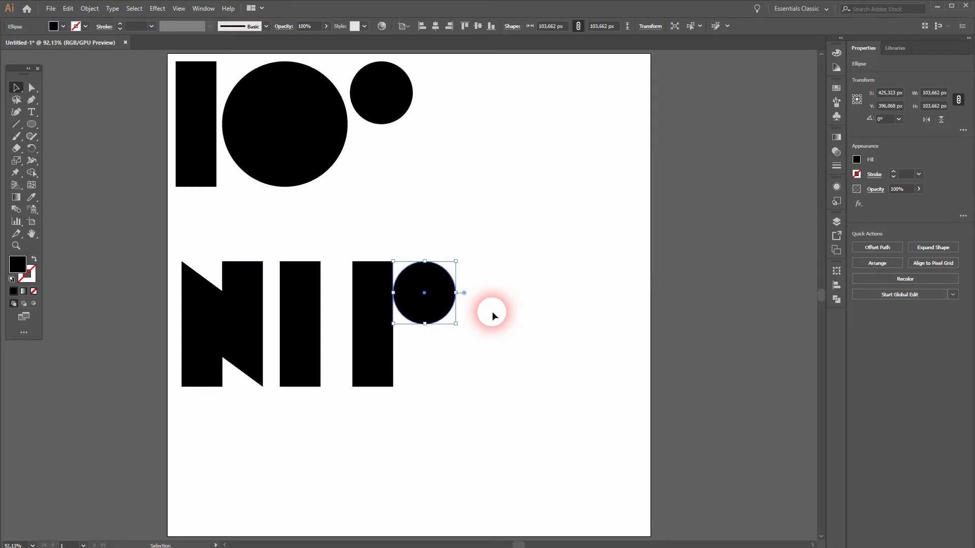
pyautogui.moveTo(310, 151); pyautogui.dragTo(567, 353)
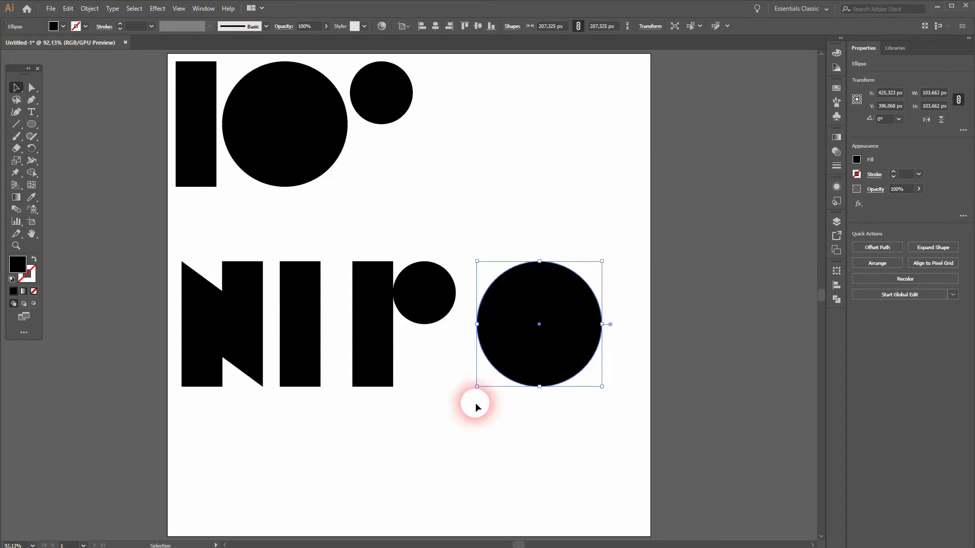
pyautogui.click(443, 428)
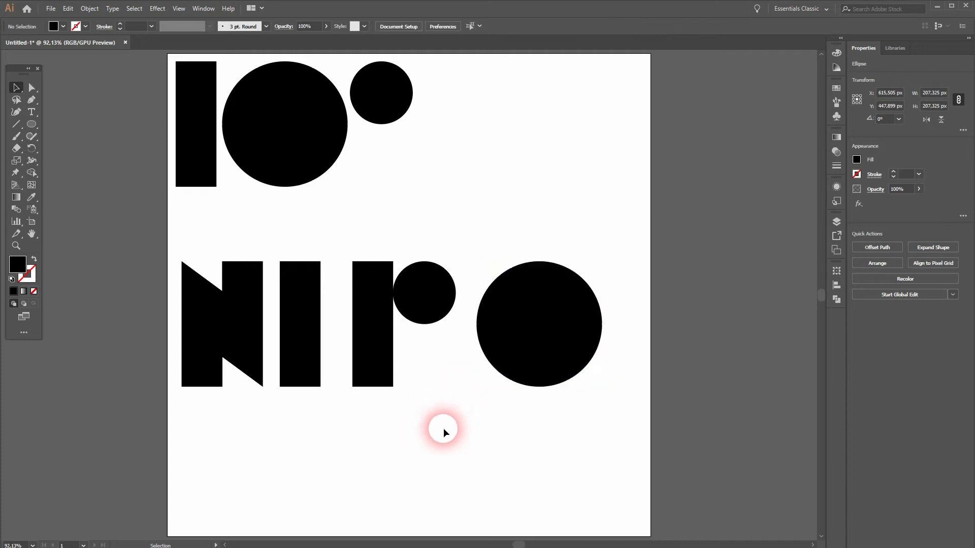
# - Draw a small red spacer rectangle about 28 × 21 px in the gap between the N and the I
pyautogui.click(64, 26)
pyautogui.click(29, 46)
pyautogui.click(34, 126)
pyautogui.click(82, 123)
pyautogui.moveTo(266, 369); pyautogui.dragTo(281, 378)
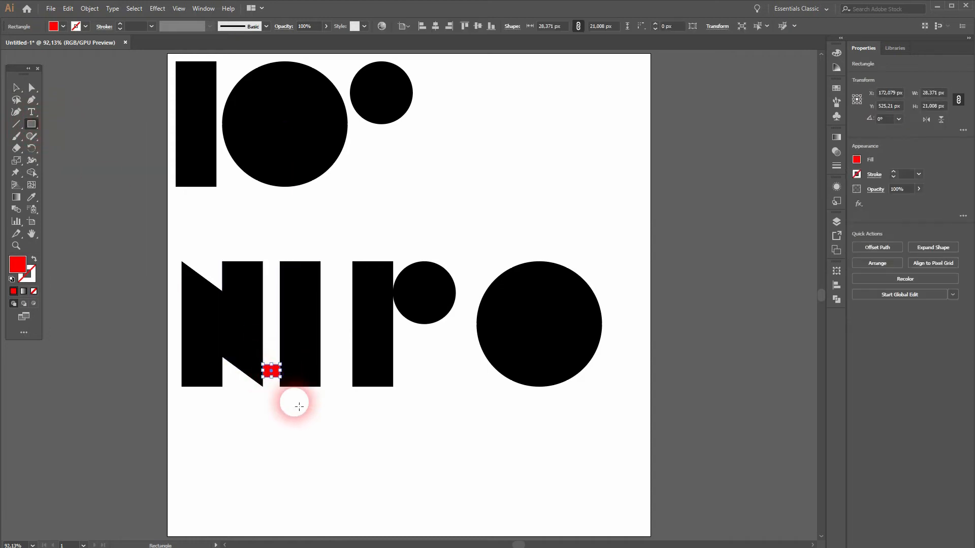
# - Copy the red spacer beside the I and the P's circle, and shift the P and O against the spacers for equal gaps
pyautogui.press('v')
pyautogui.scroll(3, 271, 386)
pyautogui.moveTo(275, 362); pyautogui.dragTo(401, 362)
pyautogui.moveTo(464, 419); pyautogui.dragTo(625, 203)
pyautogui.moveTo(456, 343); pyautogui.dragTo(654, 189)
pyautogui.click(511, 429)
pyautogui.moveTo(694, 398); pyautogui.dragTo(584, 393)
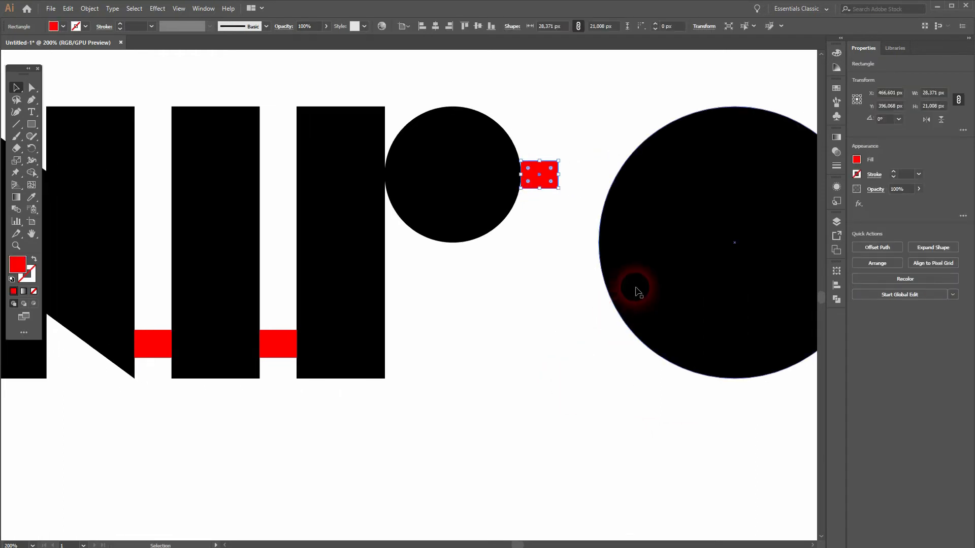
pyautogui.click(638, 246)
pyautogui.moveTo(639, 249); pyautogui.dragTo(596, 252)
# - Delete the three red spacer rectangles between the letters
pyautogui.scroll(-1, 496, 339)
pyautogui.hotkey('ctrl', 'h')
pyautogui.moveTo(489, 391); pyautogui.dragTo(552, 432)
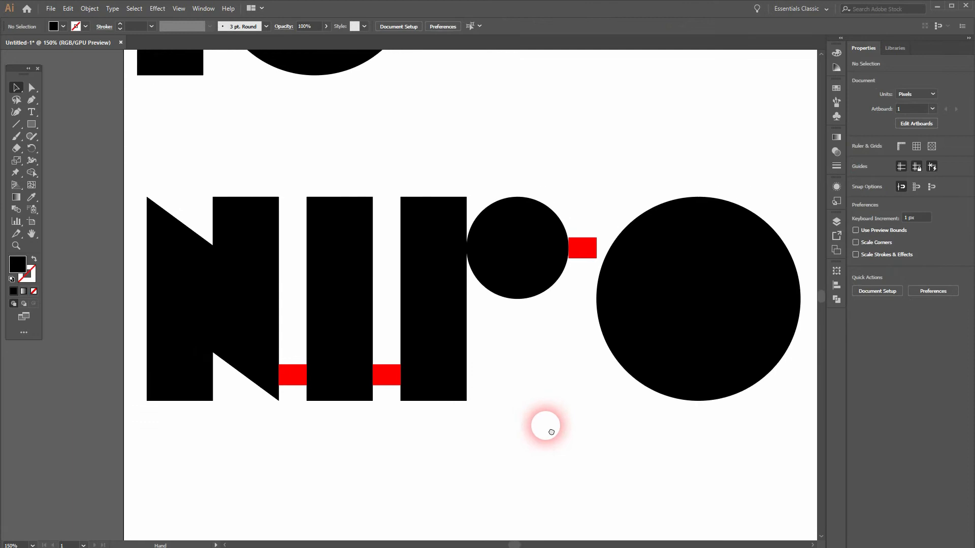
pyautogui.moveTo(584, 251); pyautogui.dragTo(389, 379)
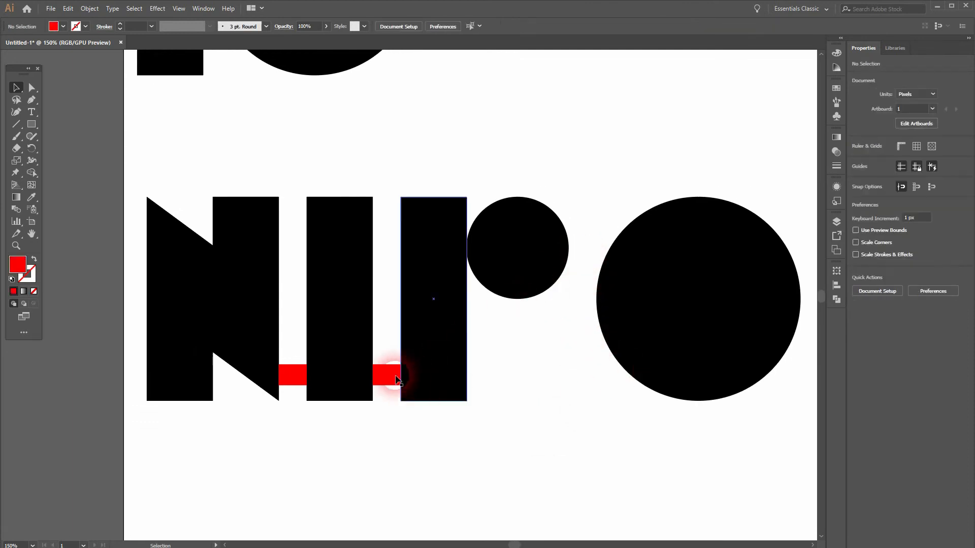
pyautogui.press('Delete')
pyautogui.click(301, 375)
pyautogui.press('Delete')
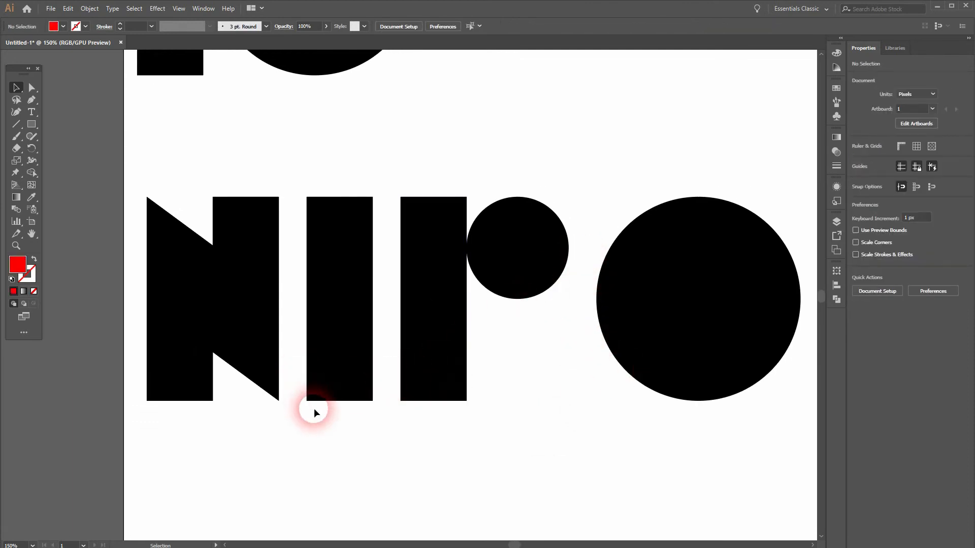
# - Draw a horizontal line about 67 px long across the middle of the letter I
pyautogui.moveTo(15, 124); pyautogui.dragTo(72, 127)
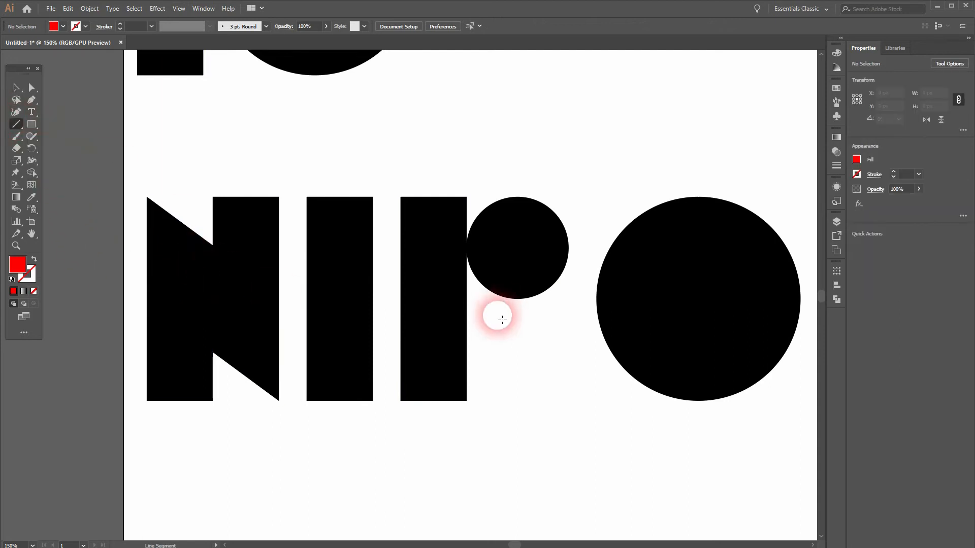
pyautogui.moveTo(246, 299)
pyautogui.mouseDown()
pyautogui.moveTo(353, 302)
pyautogui.moveTo(344, 298)
pyautogui.moveTo(363, 312)
pyautogui.moveTo(367, 303)
pyautogui.mouseUp()
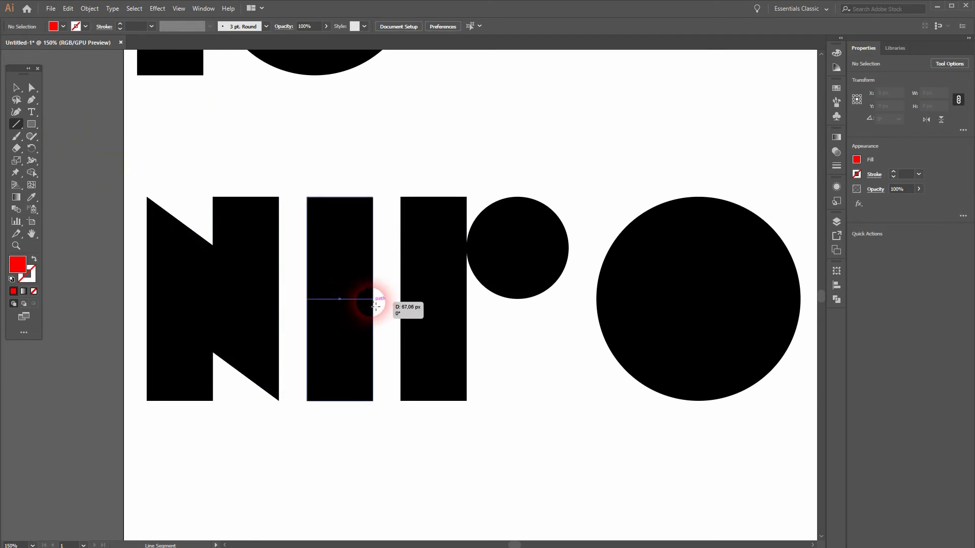
pyautogui.moveTo(378, 305); pyautogui.dragTo(378, 305)
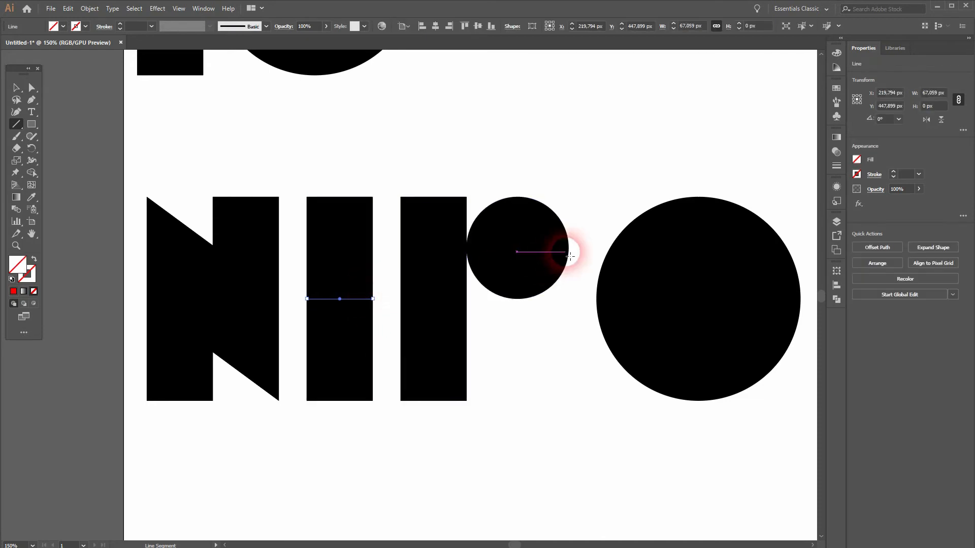
# - Draw horizontal lines connecting the top and bottom of the P's circle to its stem, plus one across the middle of the O
pyautogui.moveTo(472, 201); pyautogui.dragTo(517, 199)
pyautogui.moveTo(526, 265); pyautogui.dragTo(468, 301)
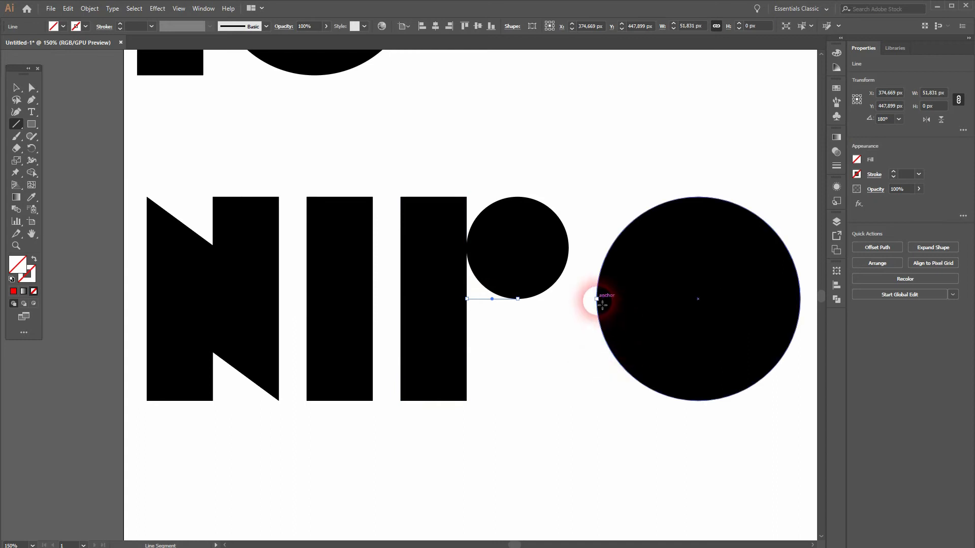
pyautogui.moveTo(602, 303); pyautogui.dragTo(804, 305)
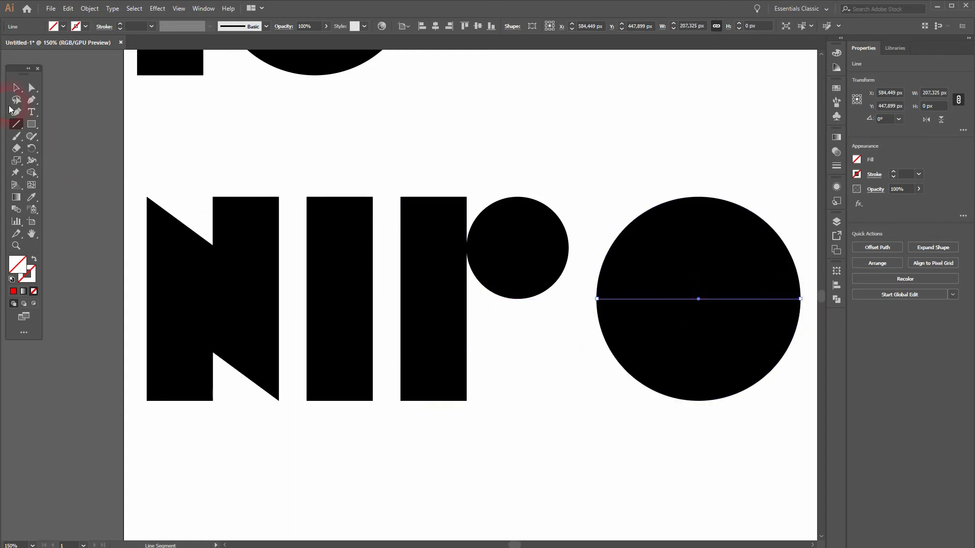
# - Select all the lettering and use the Shape Builder to fill the N's left bar and the I's lower half dark red
pyautogui.click(17, 91)
pyautogui.click(450, 456)
pyautogui.moveTo(492, 454); pyautogui.dragTo(450, 459)
pyautogui.moveTo(89, 438); pyautogui.dragTo(761, 168)
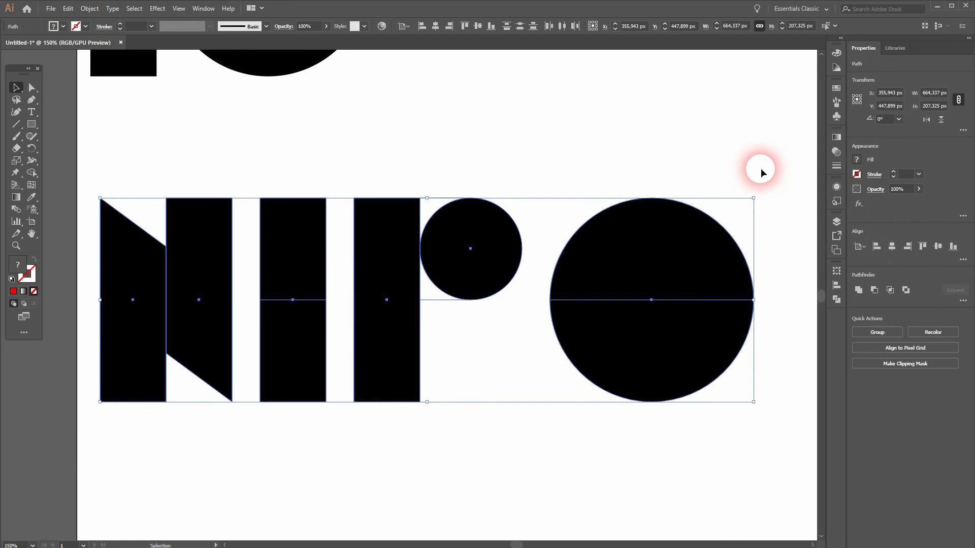
pyautogui.click(32, 173)
pyautogui.click(63, 26)
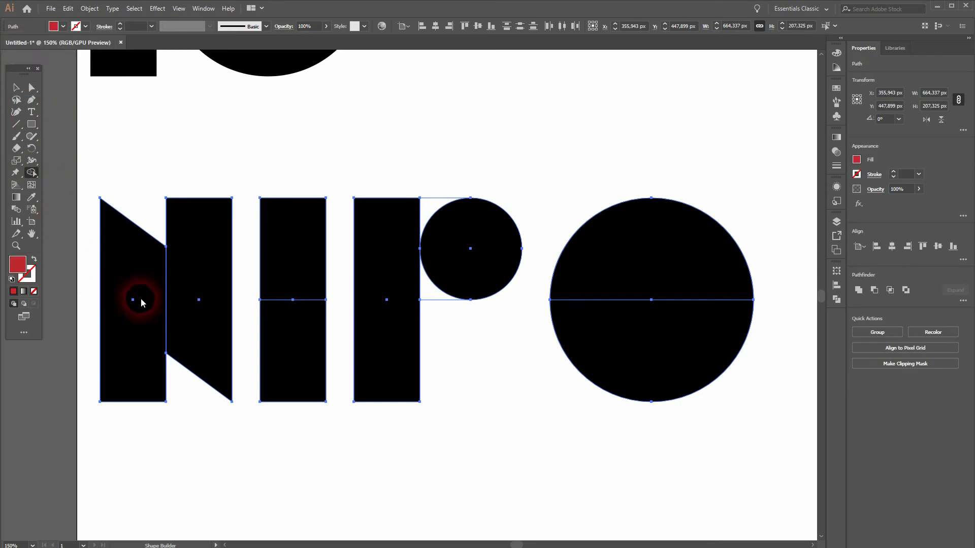
pyautogui.click(124, 285)
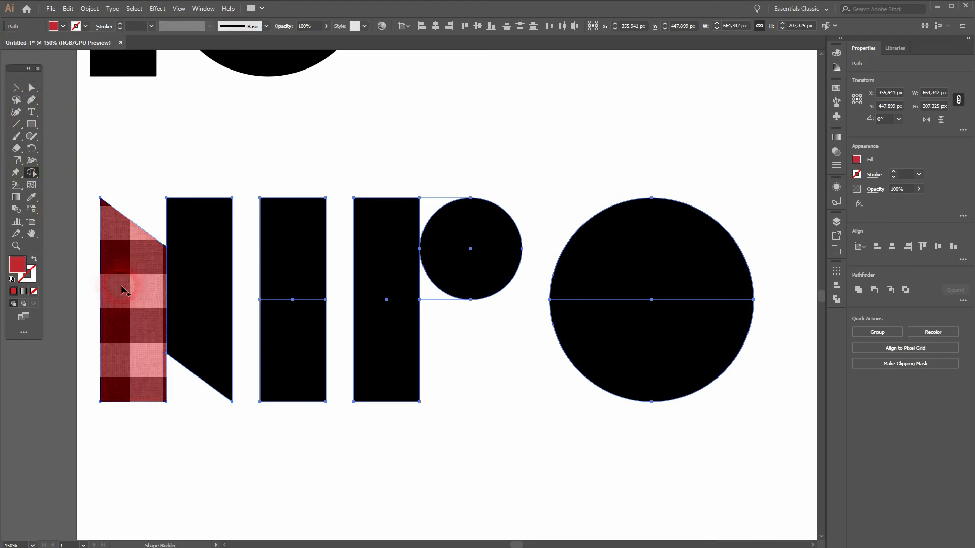
pyautogui.click(300, 342)
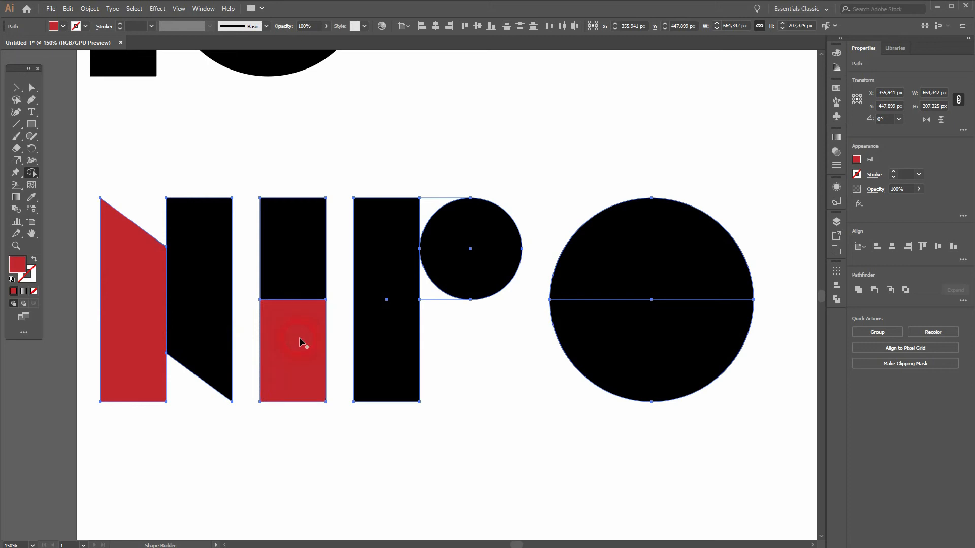
# - Fill the I's upper half bright red and merge the P's circle with its corner regions into one bright red bowl
pyautogui.click(63, 26)
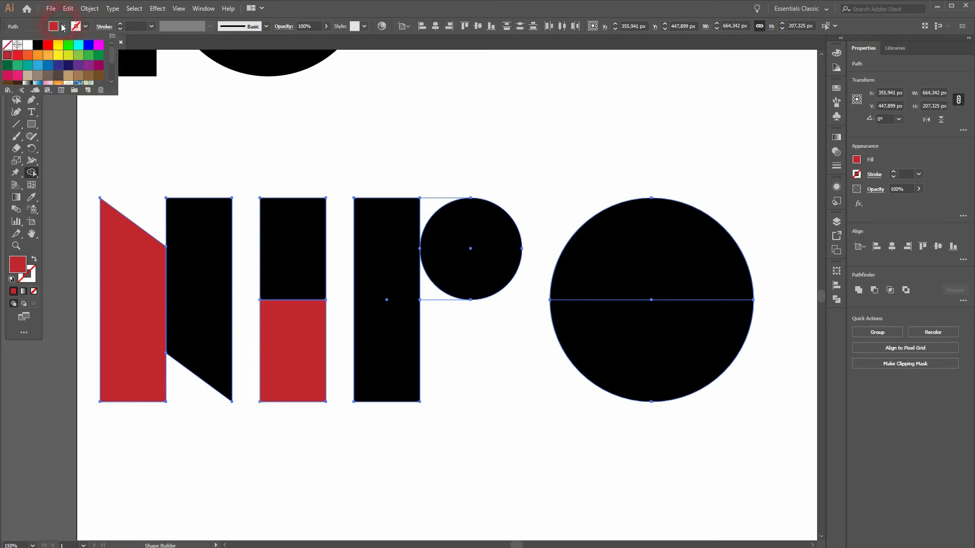
pyautogui.click(217, 312)
pyautogui.click(308, 254)
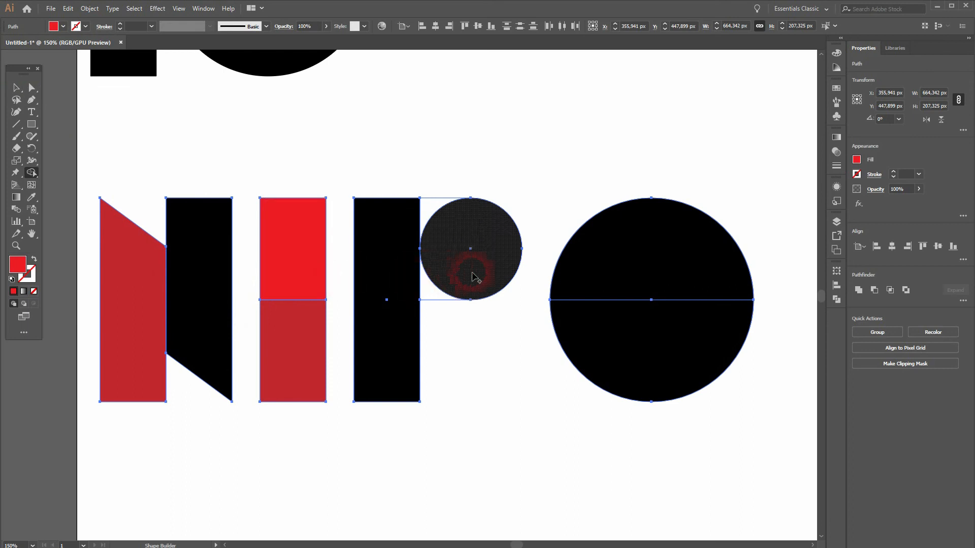
pyautogui.moveTo(463, 291); pyautogui.dragTo(437, 285)
pyautogui.moveTo(463, 233); pyautogui.dragTo(434, 213)
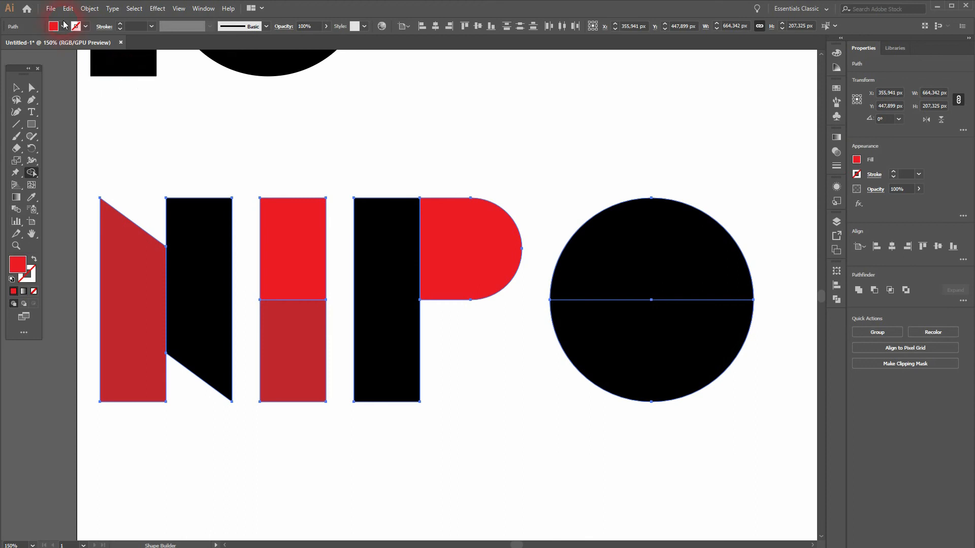
# - Fill the O's lower half and the N's right bar dark orange with the Shape Builder
pyautogui.click(63, 26)
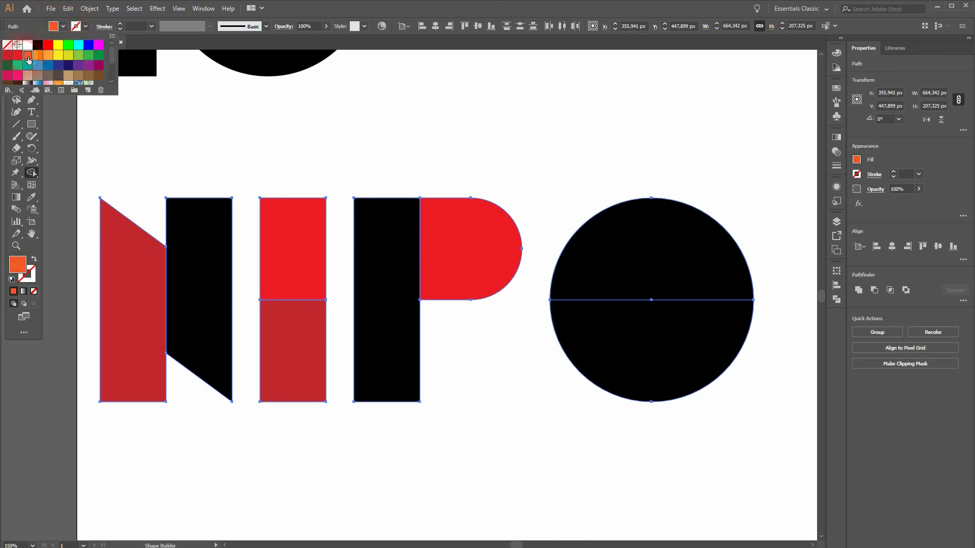
pyautogui.click(683, 343)
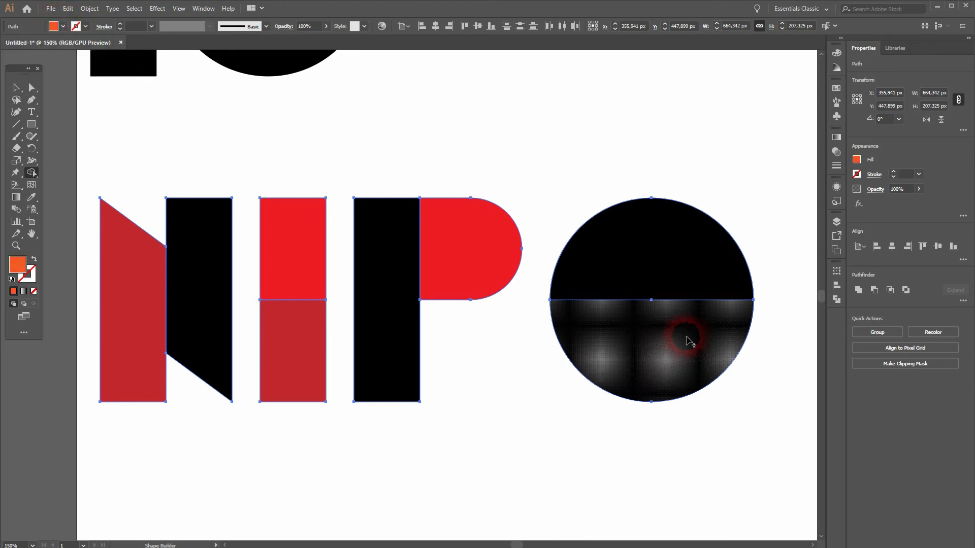
pyautogui.click(688, 341)
pyautogui.click(217, 279)
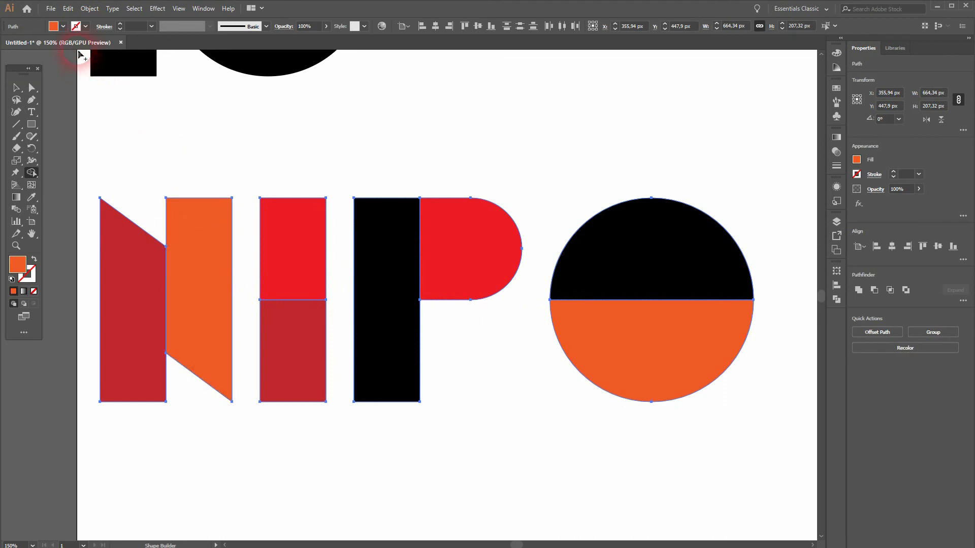
# - Fill the P's stem and the O's upper half light orange with the Shape Builder, and deselect the lettering
pyautogui.click(63, 27)
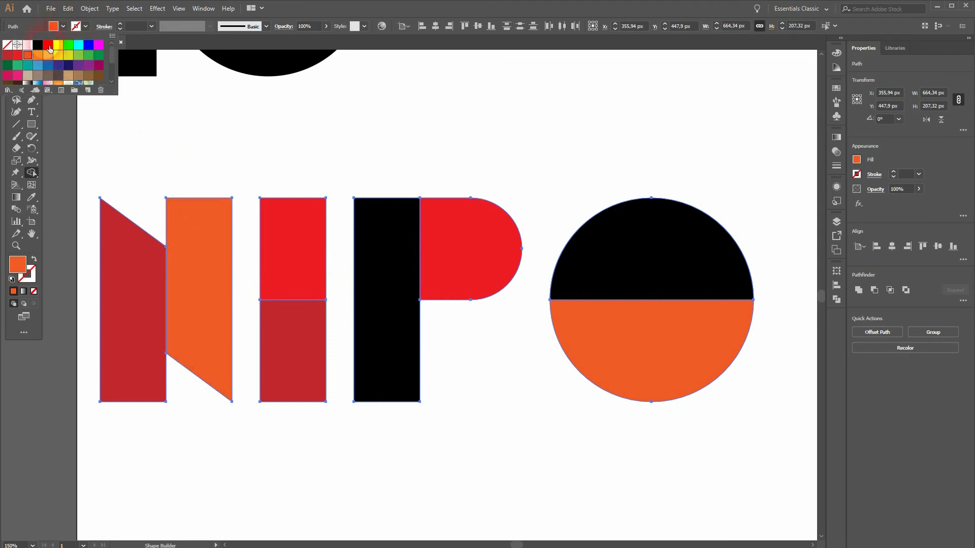
pyautogui.click(415, 299)
pyautogui.click(392, 323)
pyautogui.click(685, 252)
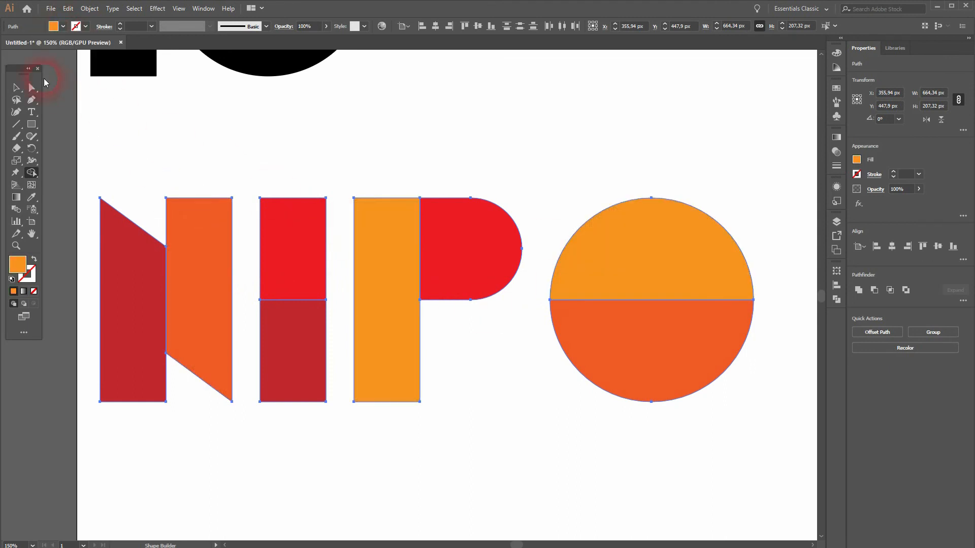
pyautogui.click(16, 88)
pyautogui.click(361, 118)
# - Move the whole coloured wordmark about 67 px right and 104 px down on the artboard
pyautogui.scroll(-1, 422, 157)
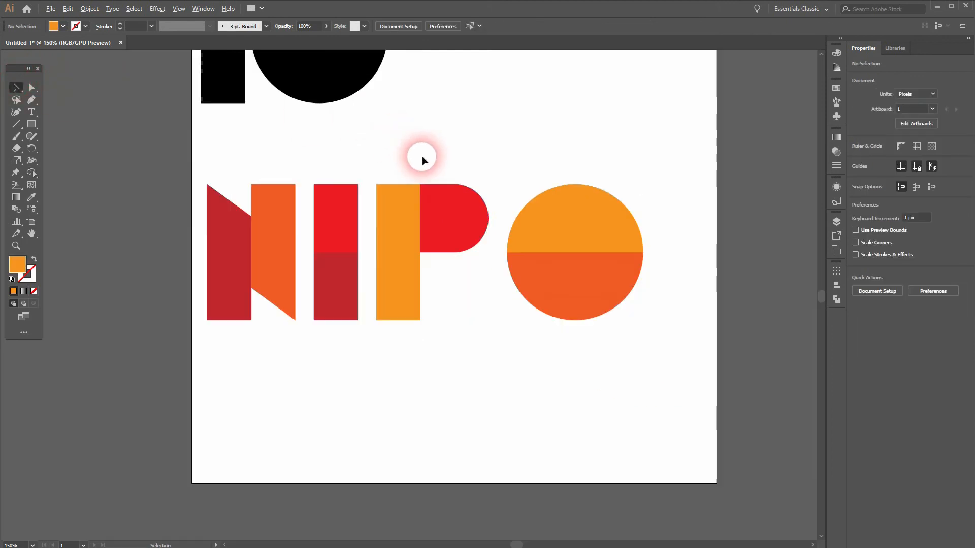
pyautogui.click(218, 347)
pyautogui.moveTo(462, 261); pyautogui.dragTo(653, 168)
pyautogui.moveTo(573, 236); pyautogui.dragTo(607, 271)
pyautogui.moveTo(605, 296); pyautogui.dragTo(605, 296)
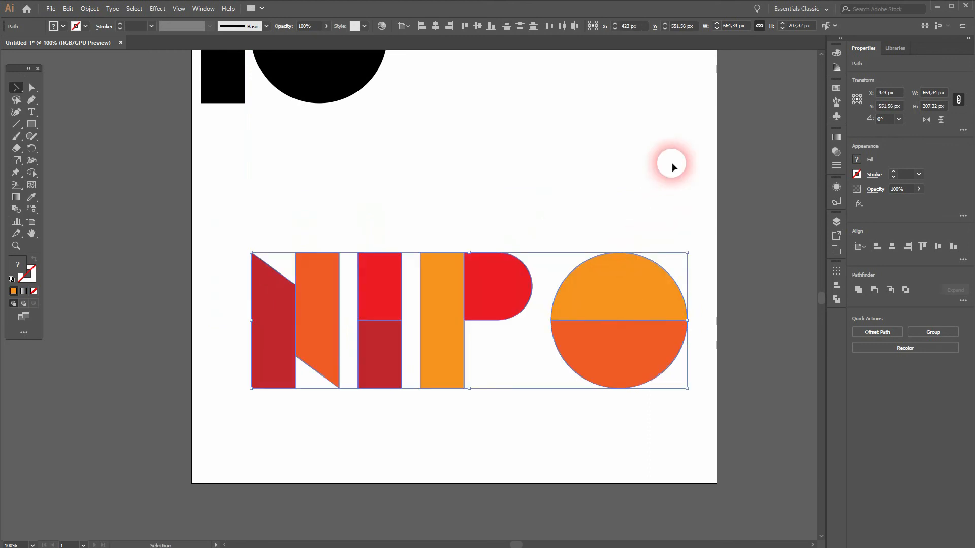
pyautogui.click(656, 164)
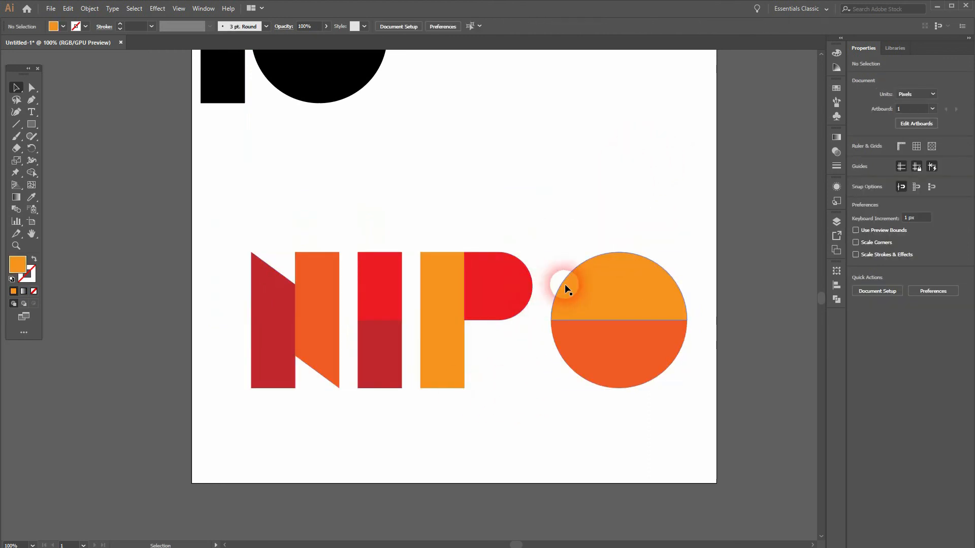
# - Nudge both halves of the O about 7 px left, closer to the P
pyautogui.moveTo(604, 403); pyautogui.dragTo(693, 244)
pyautogui.press('Left')
pyautogui.press('Left')
pyautogui.press('Left')
pyautogui.click(531, 403)
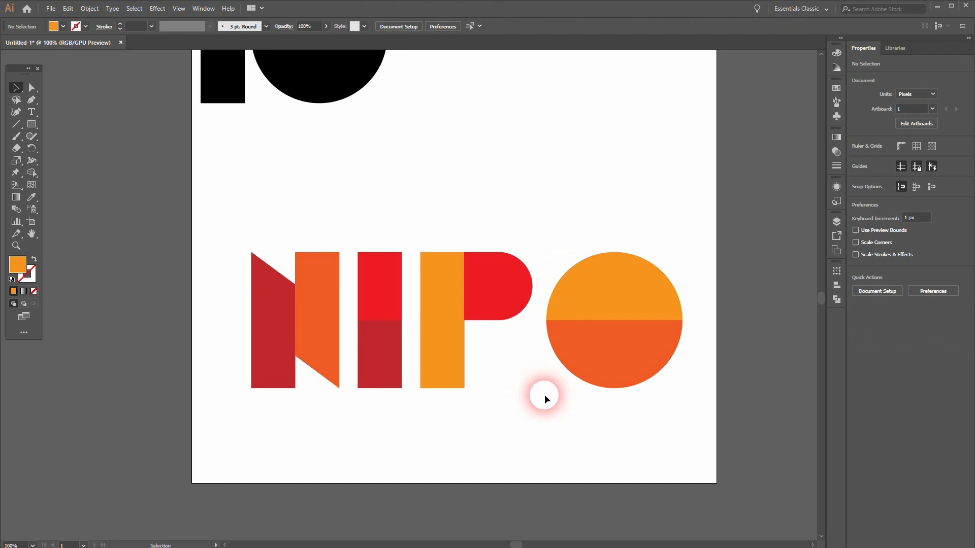
# - Group all the parts of the coloured NIPO wordmark and deselect it
pyautogui.moveTo(225, 425); pyautogui.dragTo(698, 251)
pyautogui.rightClick(617, 291)
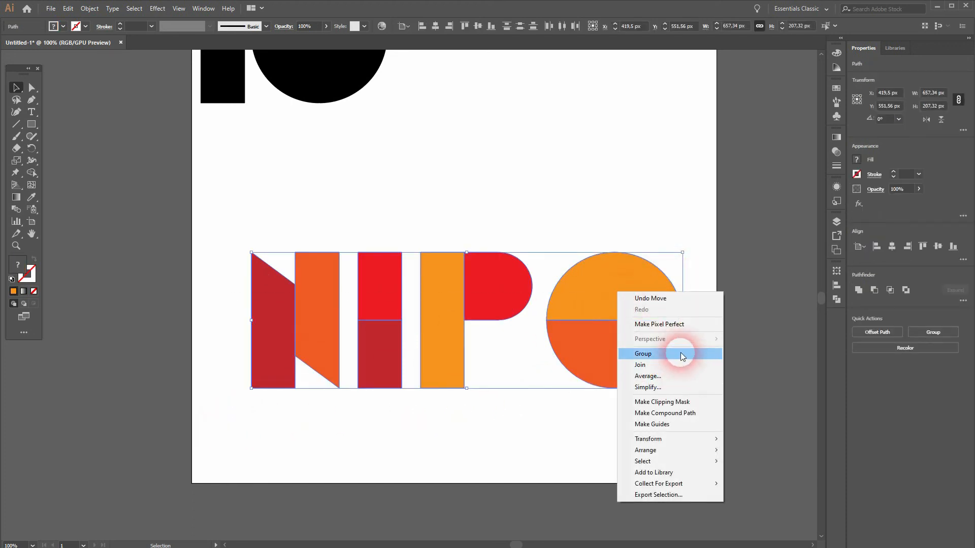
pyautogui.click(681, 353)
pyautogui.click(464, 452)
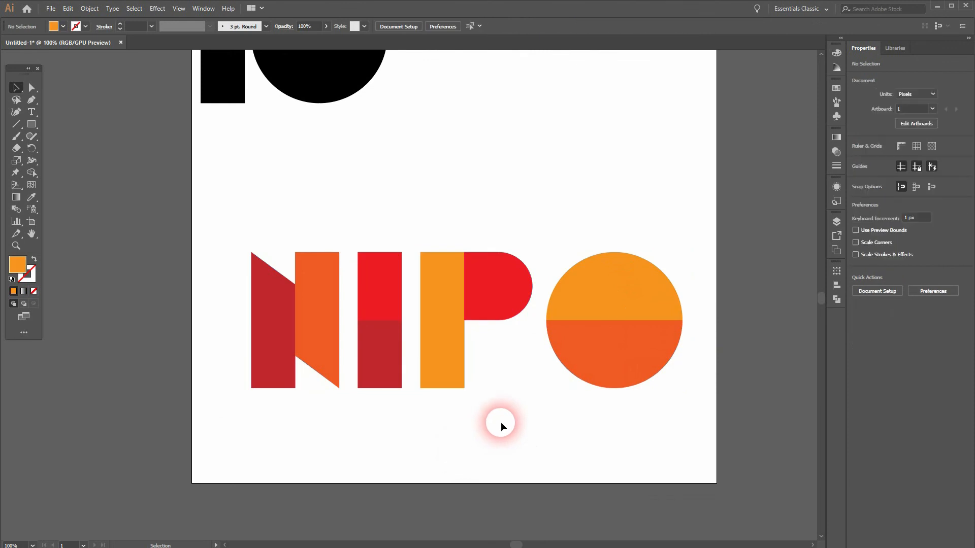